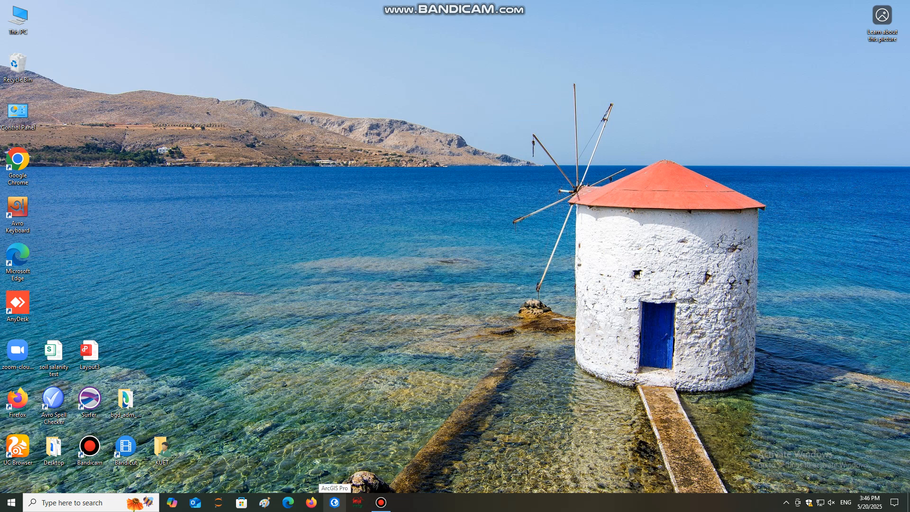
# - Launch ArcGIS Pro and create a new project from the blank Map template with the default name
pyautogui.click(334, 503)
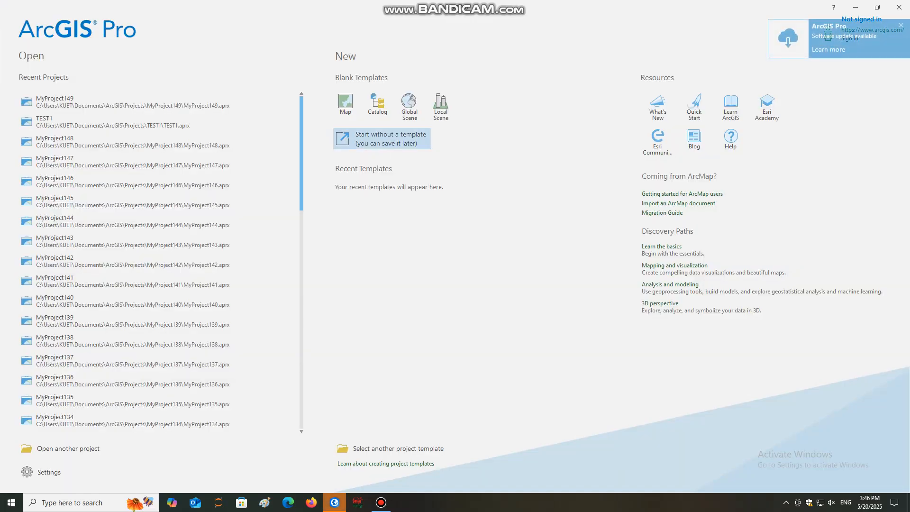
pyautogui.click(345, 105)
pyautogui.click(519, 279)
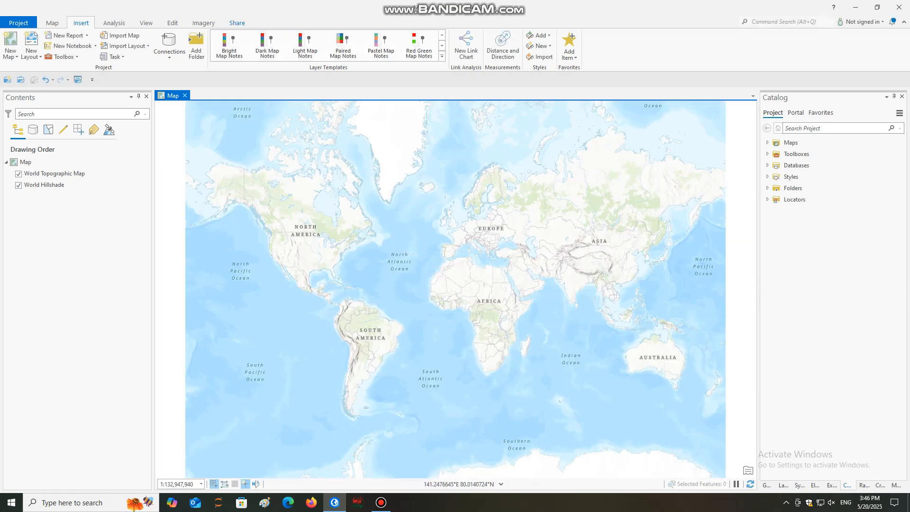
# - Add a folder connection to the bgd_adm_bbs_20201113_SHP folder on the Desktop
pyautogui.click(196, 47)
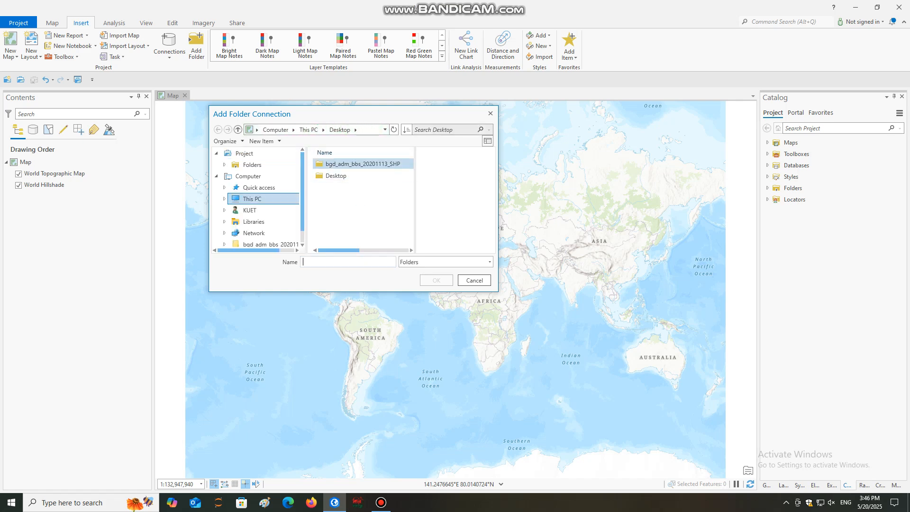
pyautogui.click(363, 164)
pyautogui.click(436, 280)
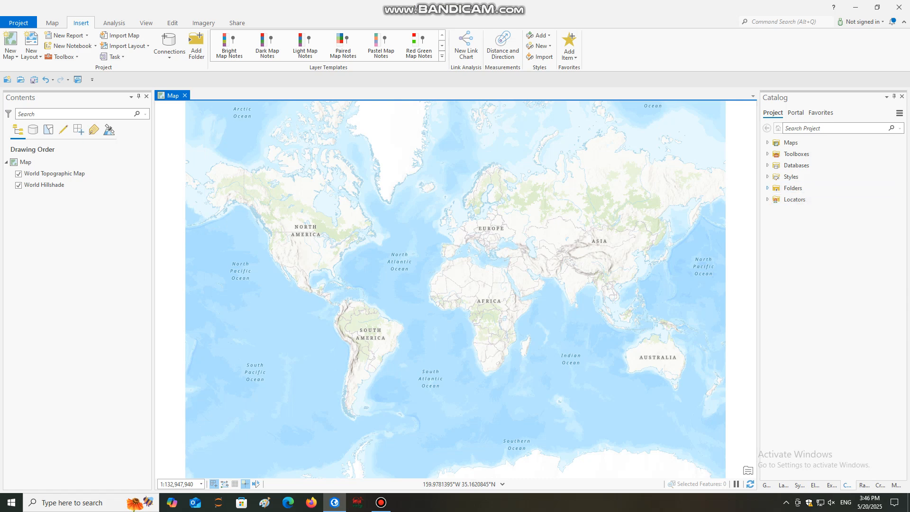
# - Add bgd_admbnda_adm4_bbs_20201113.shp from the connected folder to the current map and hide the World Topographic Map and World Hillshade layers
pyautogui.click(775, 233)
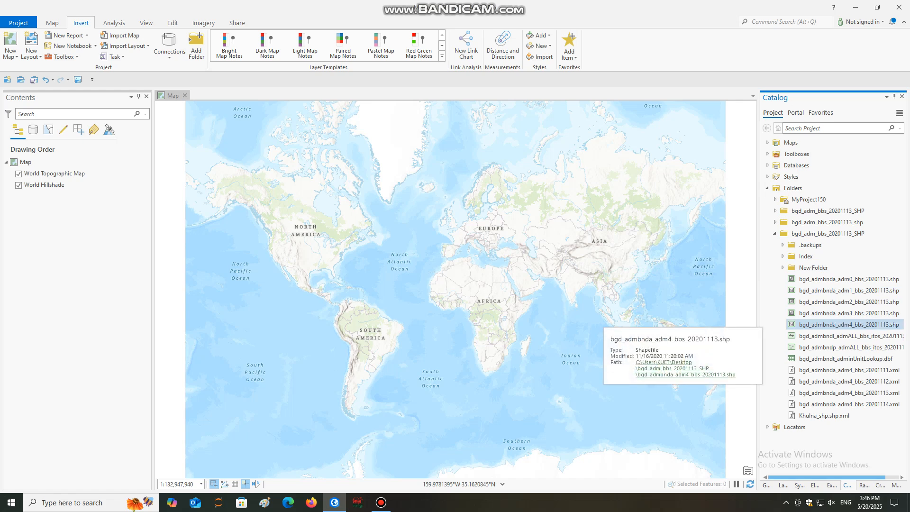
pyautogui.rightClick(780, 324)
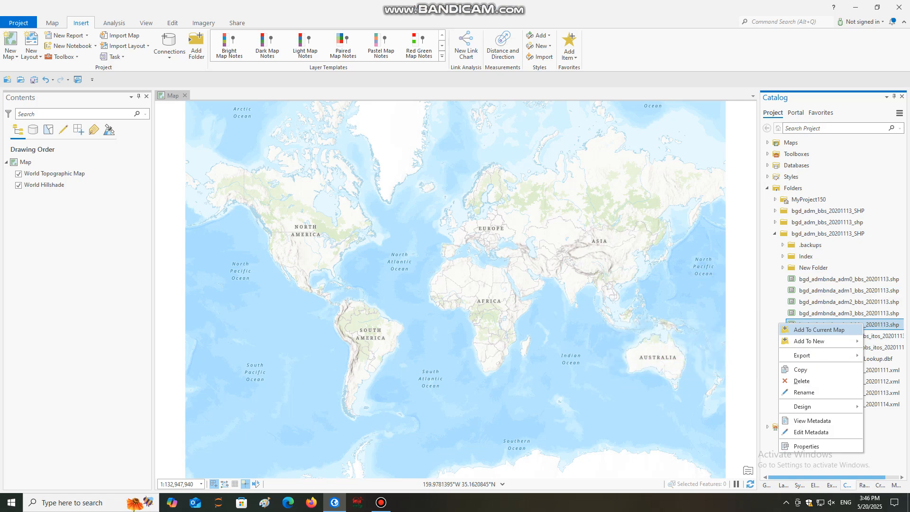
pyautogui.click(815, 329)
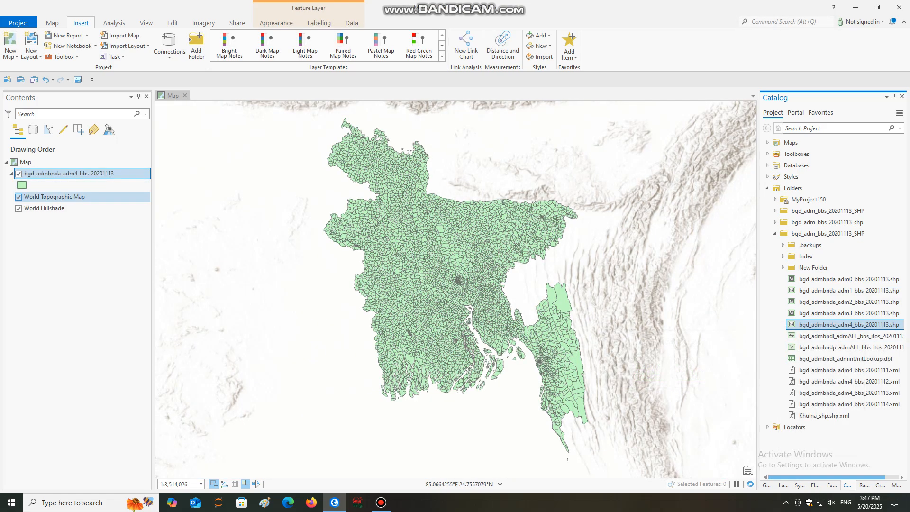
pyautogui.click(19, 196)
pyautogui.click(18, 208)
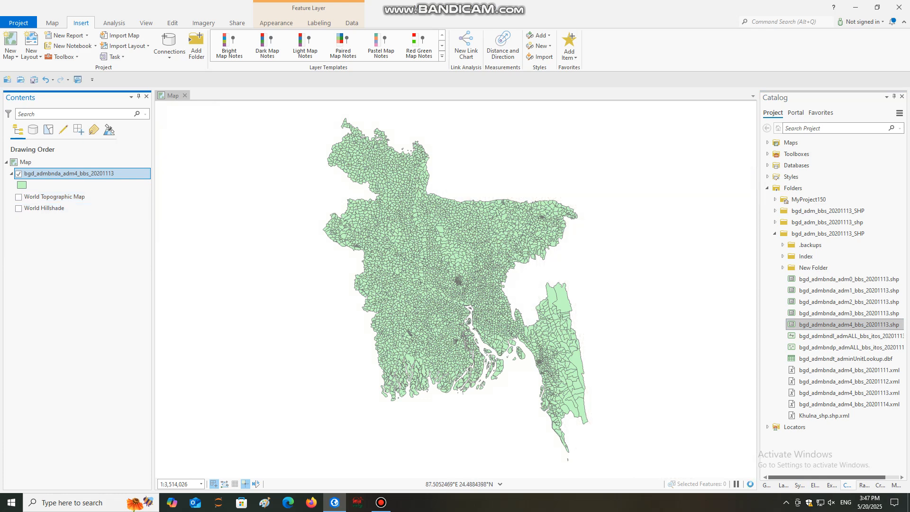
# - Open the attribute table of the adm4 boundary layer and sort the ADM3_EN field in ascending order
pyautogui.rightClick(105, 174)
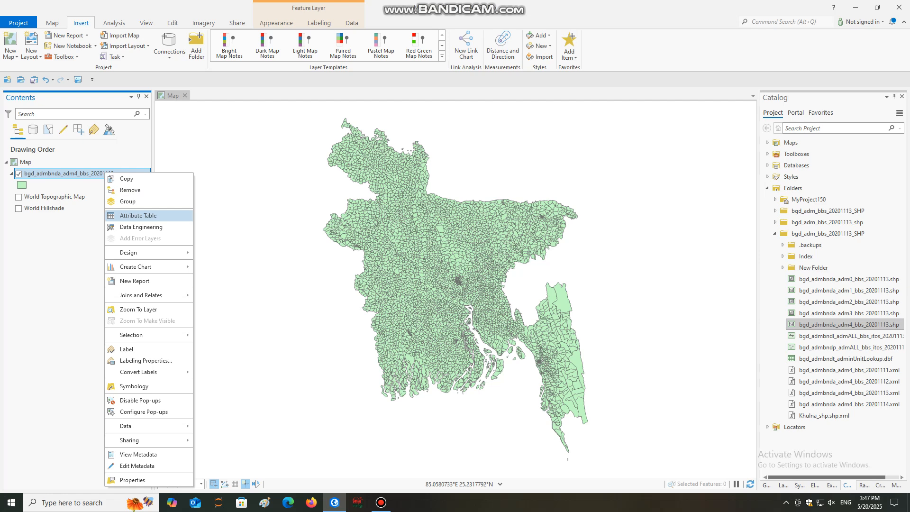
pyautogui.click(137, 216)
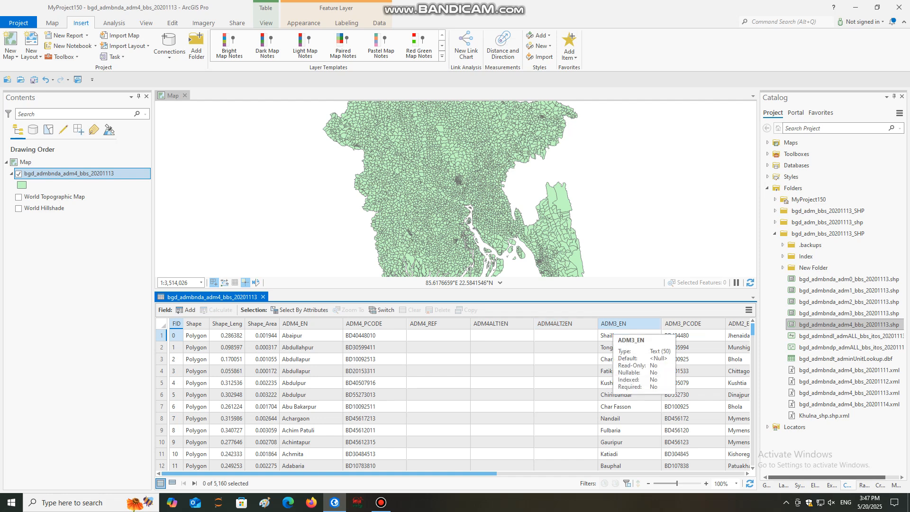
pyautogui.rightClick(614, 325)
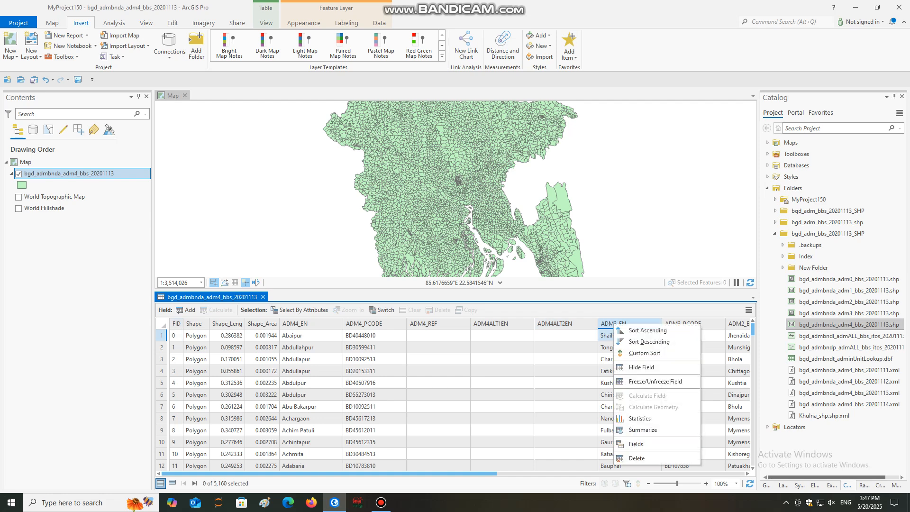
pyautogui.click(648, 330)
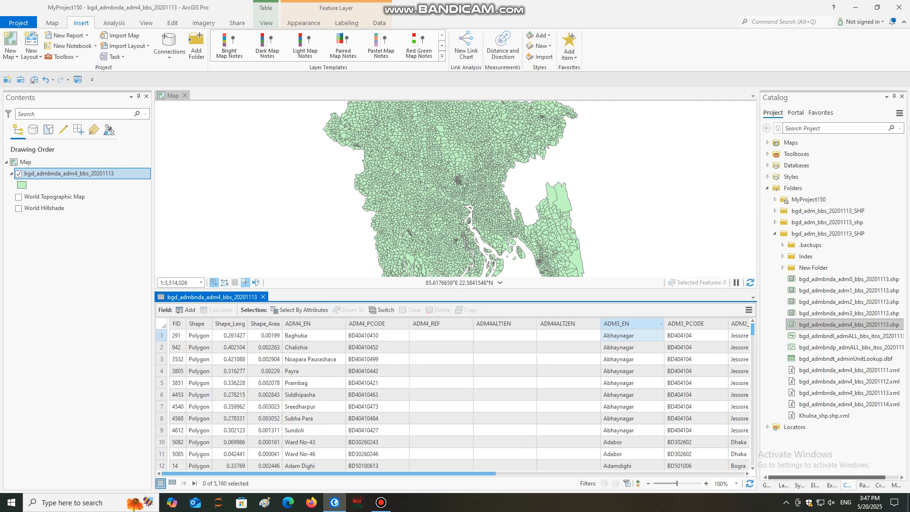
# - Find the Jugipole record under Khan Jahan Ali in the sorted table and select its row
pyautogui.click(636, 335)
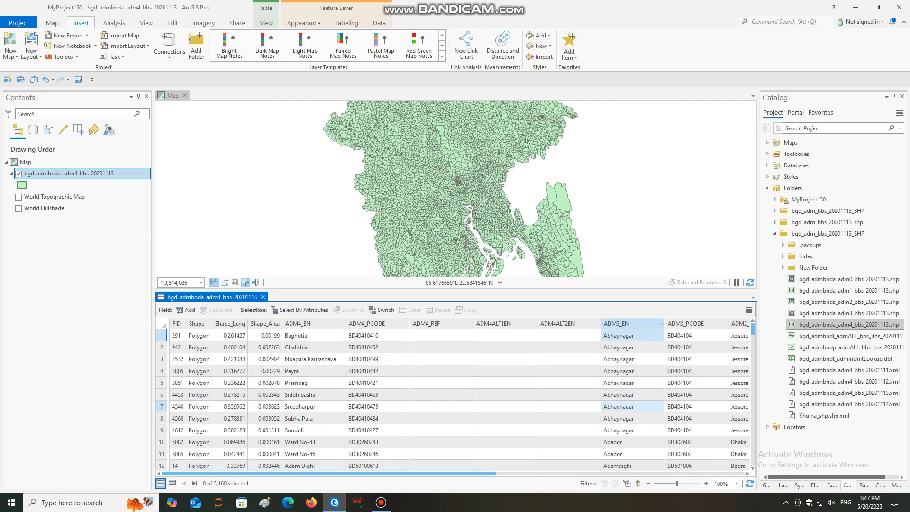
pyautogui.scroll(-5, 633, 406)
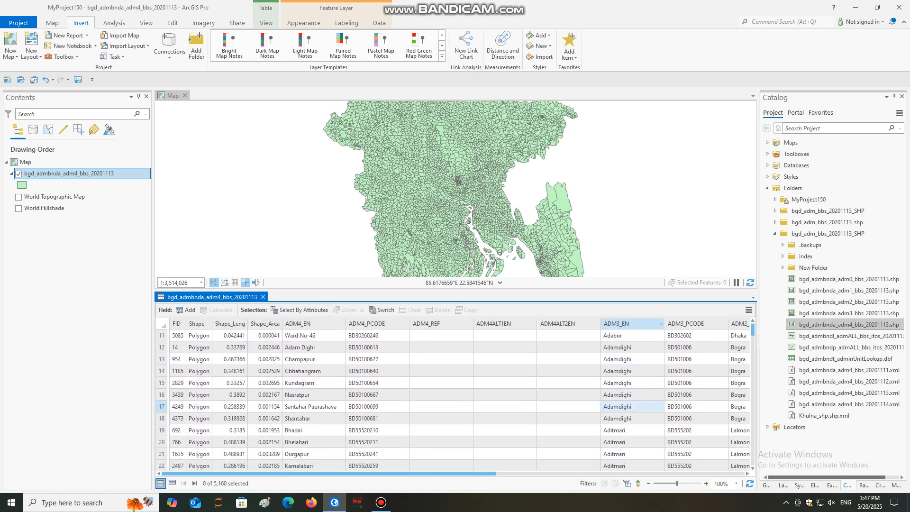
pyautogui.scroll(-1, 633, 418)
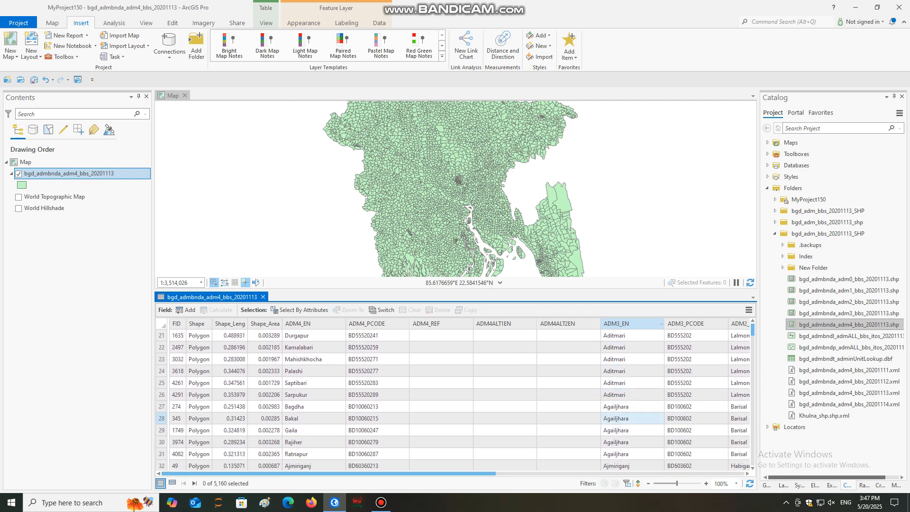
pyautogui.scroll(-8, 633, 418)
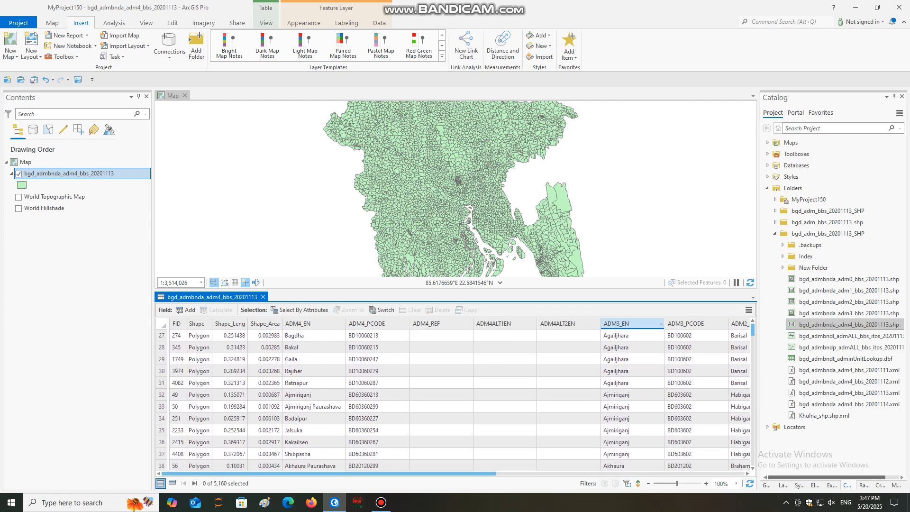
pyautogui.scroll(-8, 632, 419)
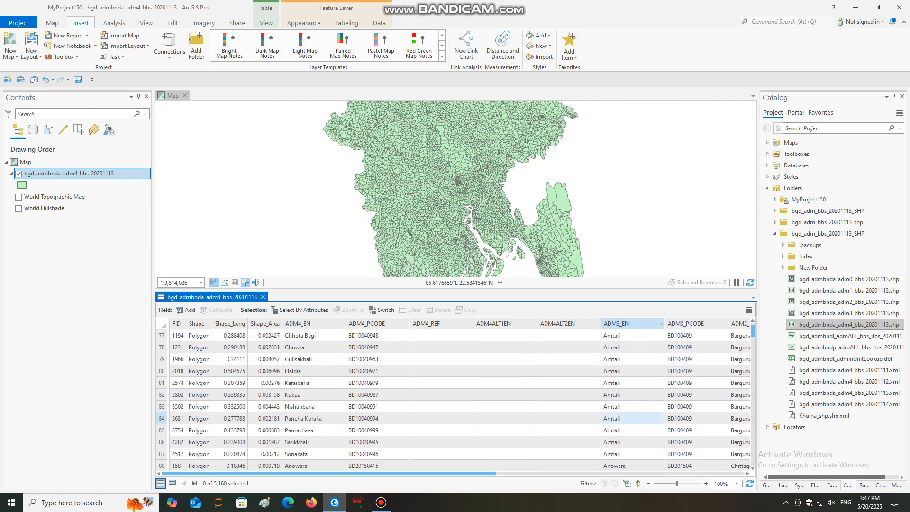
pyautogui.scroll(-20, 633, 418)
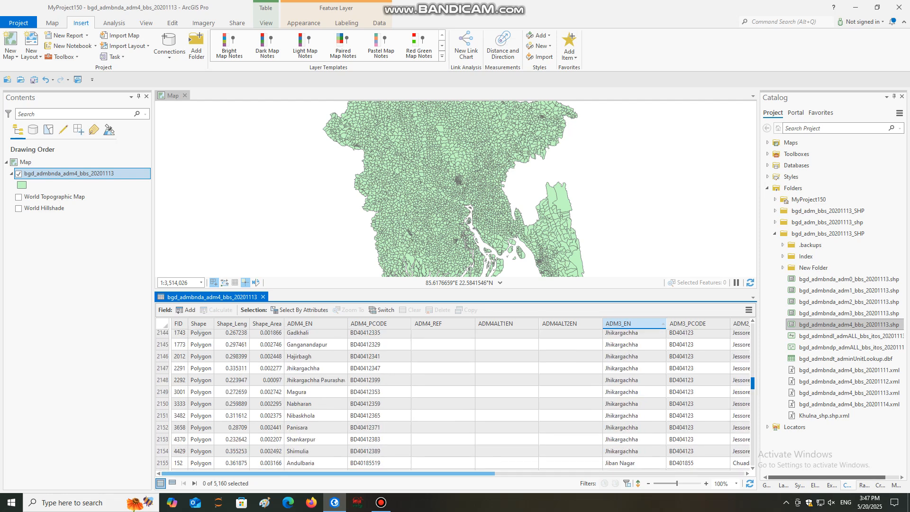
pyautogui.moveTo(752, 385); pyautogui.dragTo(752, 390)
pyautogui.scroll(-10, 634, 430)
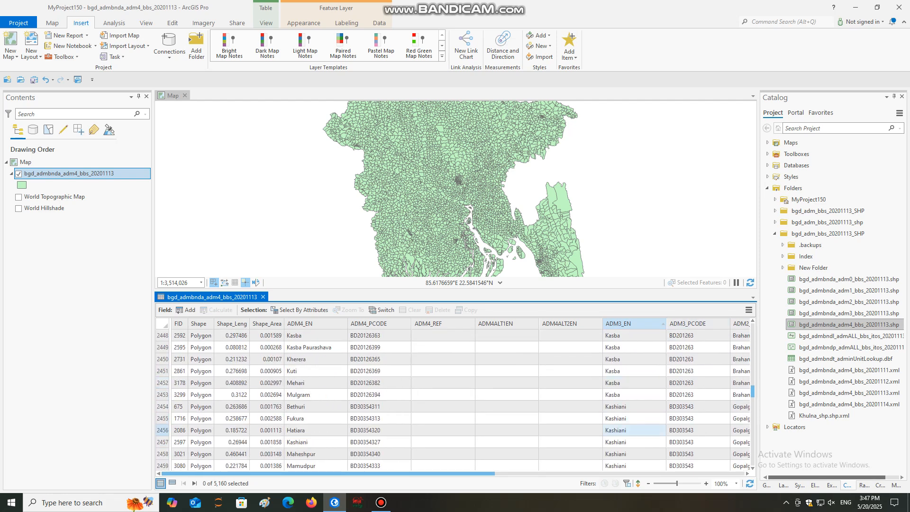
pyautogui.scroll(-16, 634, 430)
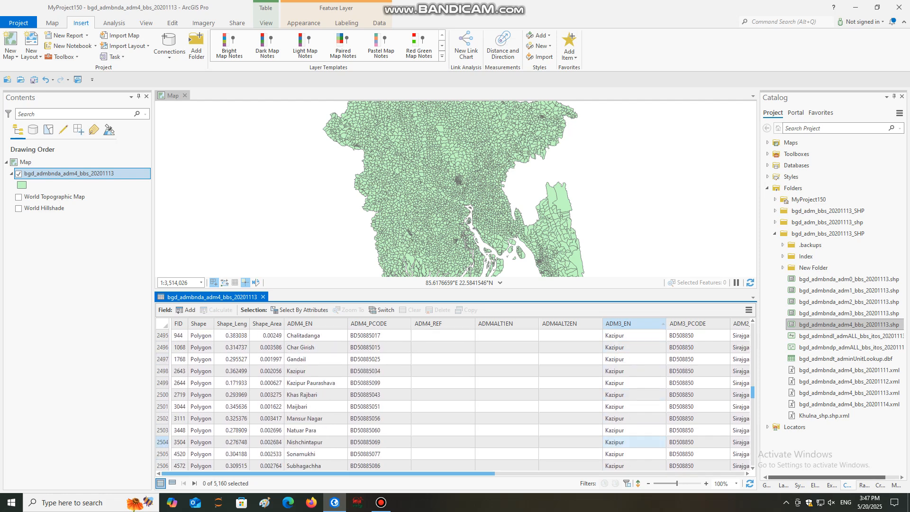
pyautogui.scroll(-17, 633, 441)
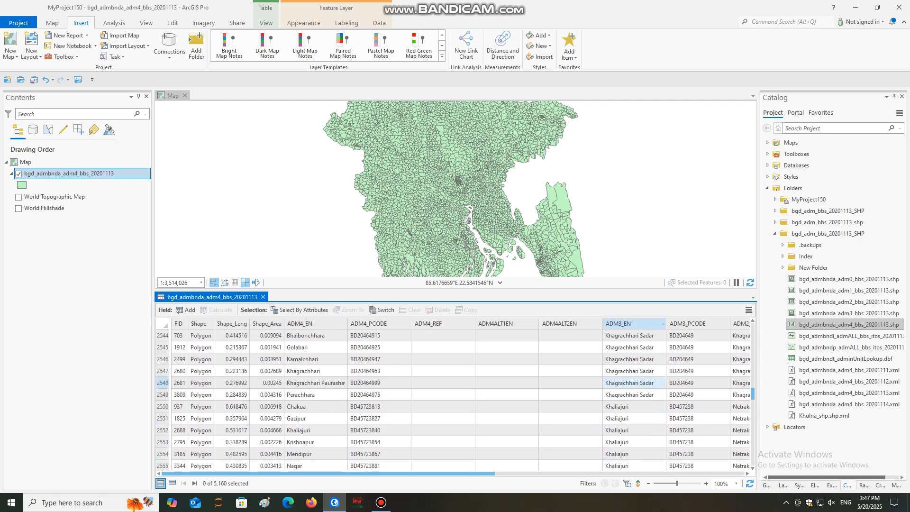
pyautogui.scroll(-2, 634, 442)
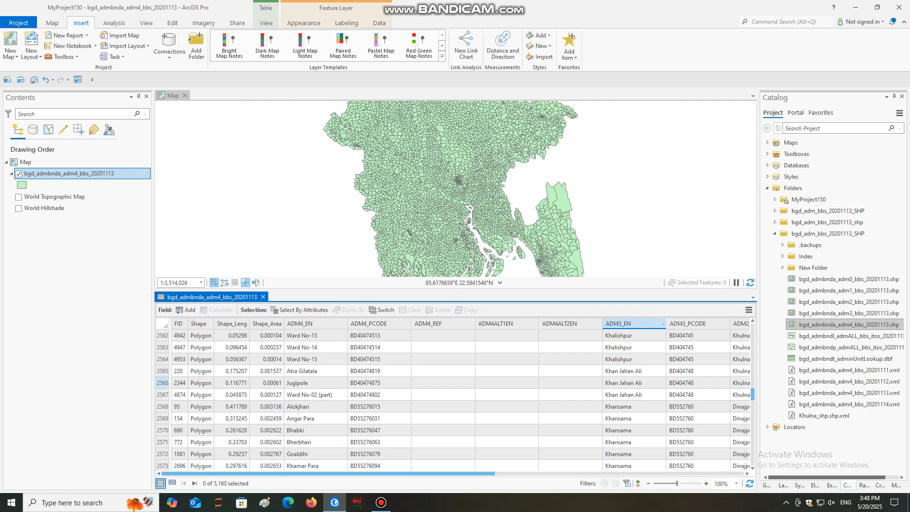
pyautogui.click(162, 383)
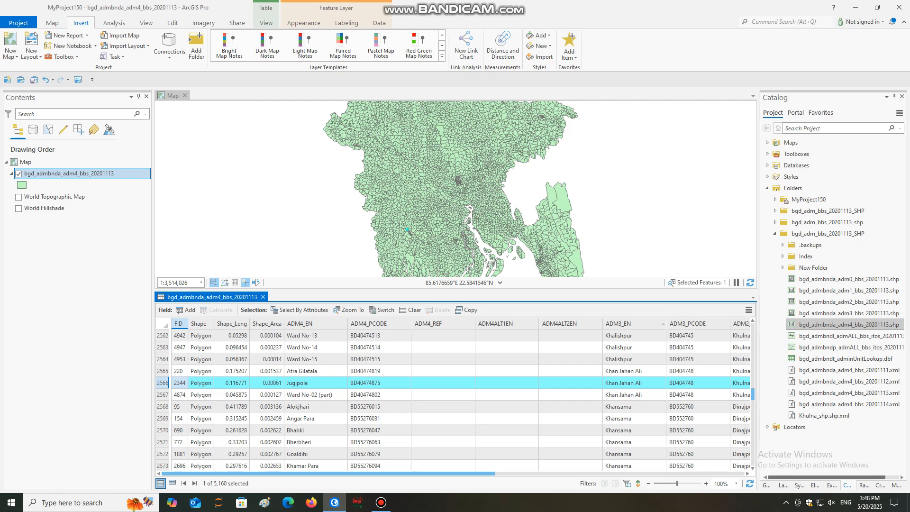
# - Export the selected feature of the adm4 layer to MyProject150.gdb with the output name Jugipole
pyautogui.rightClick(36, 173)
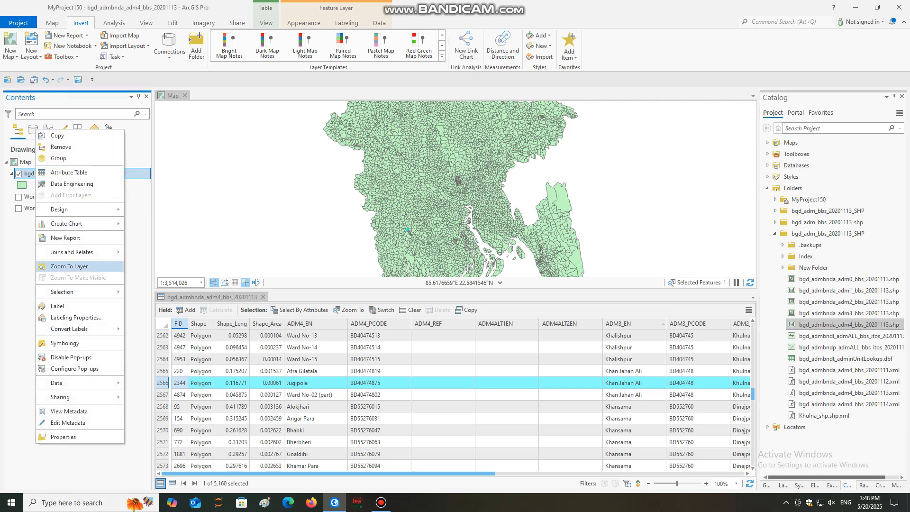
pyautogui.moveTo(66, 382)
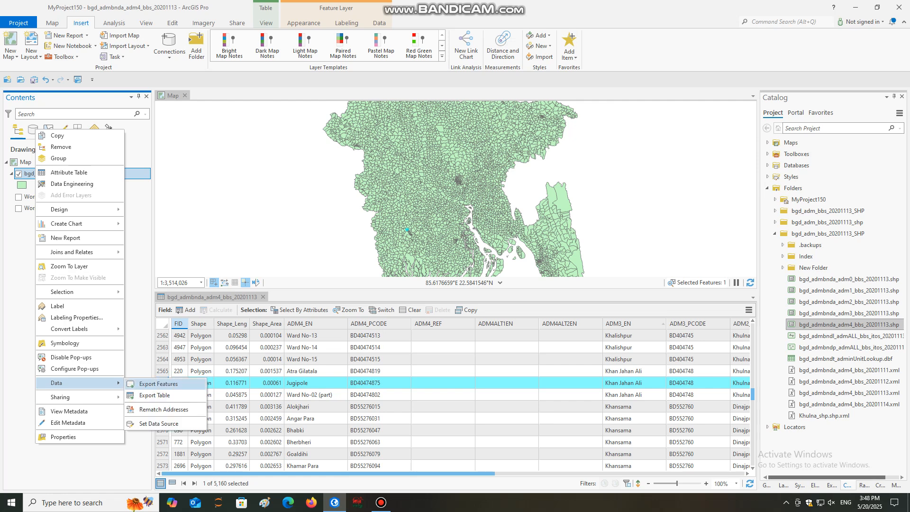
pyautogui.click(158, 384)
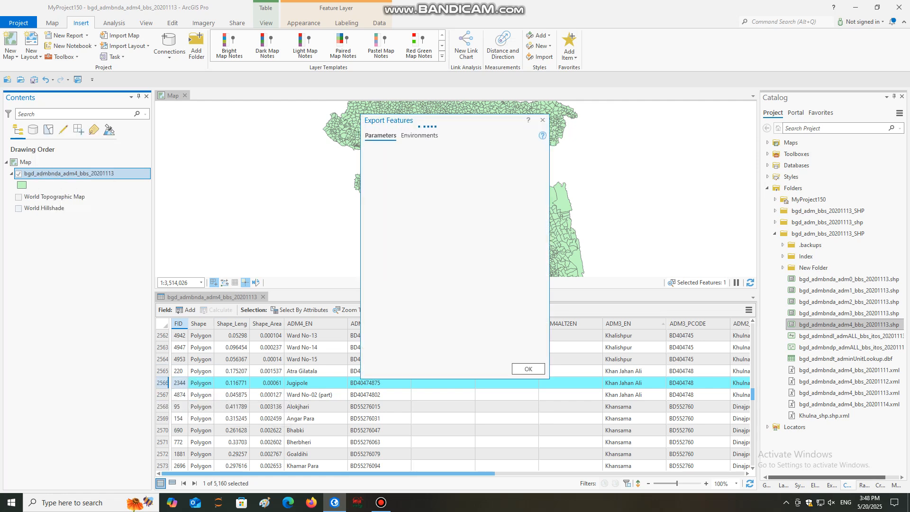
pyautogui.click(457, 198)
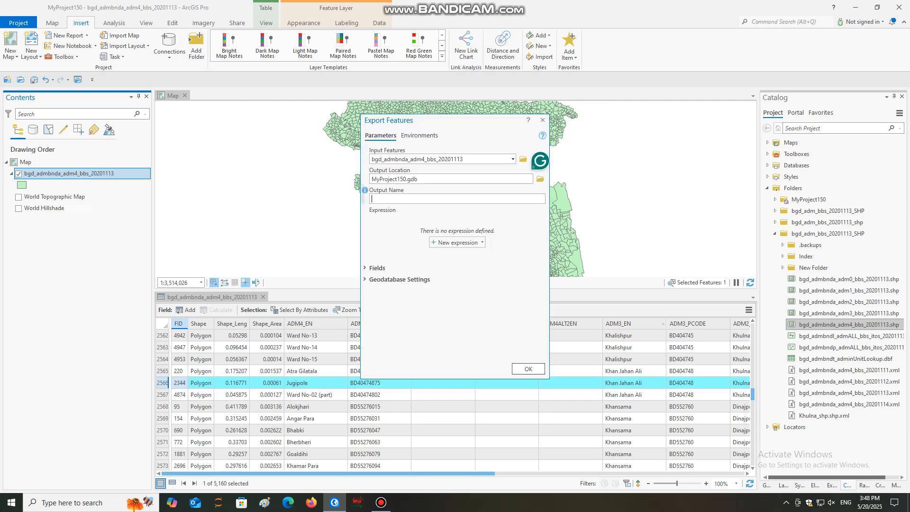
pyautogui.write('Jugipole')
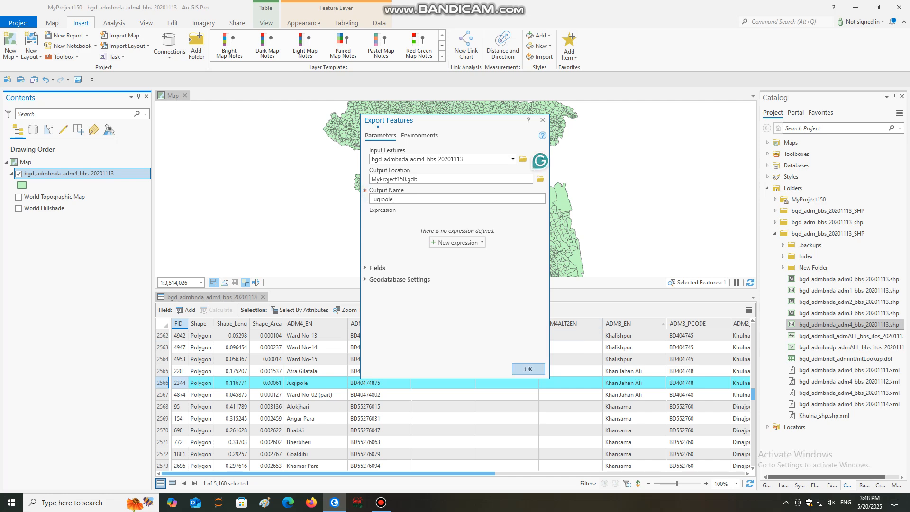
pyautogui.click(528, 369)
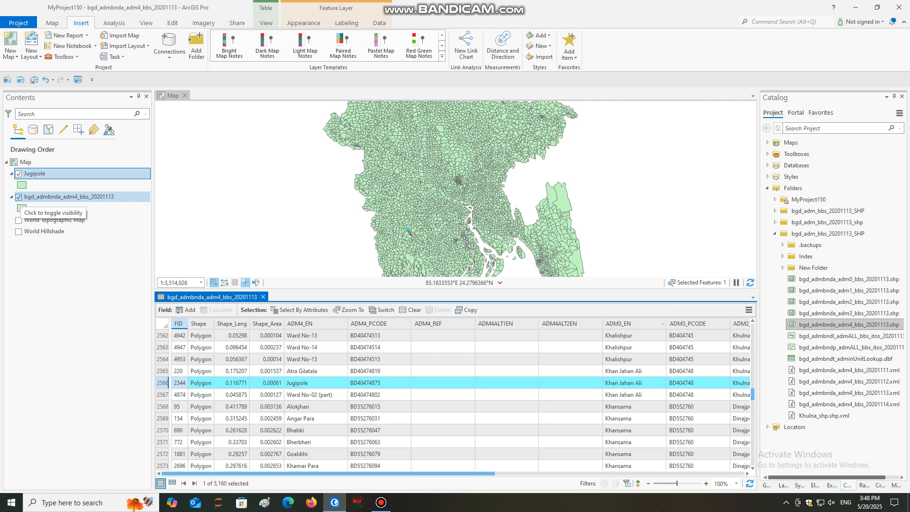
# - Hide the bgd_admbnda_adm4_bbs_20201113 layer and zoom the map in to the Jugipole polygon
pyautogui.click(19, 197)
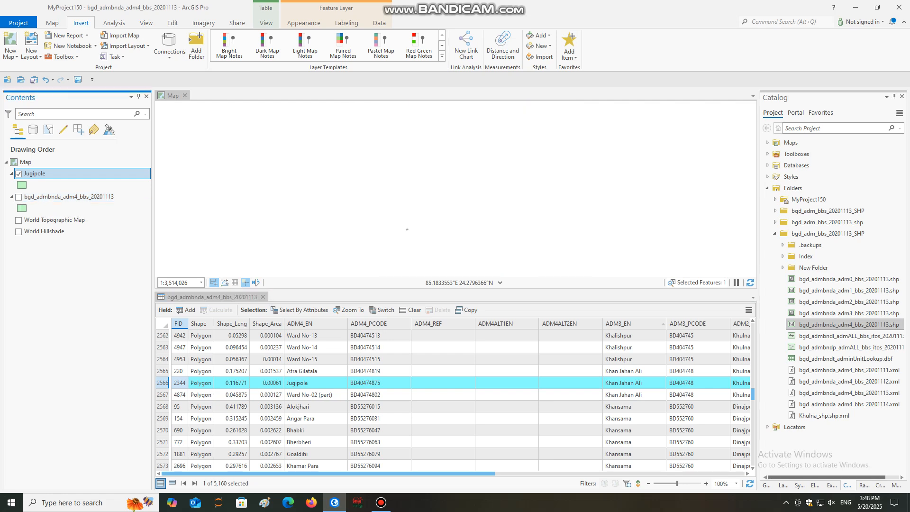
pyautogui.scroll(4, 466, 222)
pyautogui.scroll(5, 417, 222)
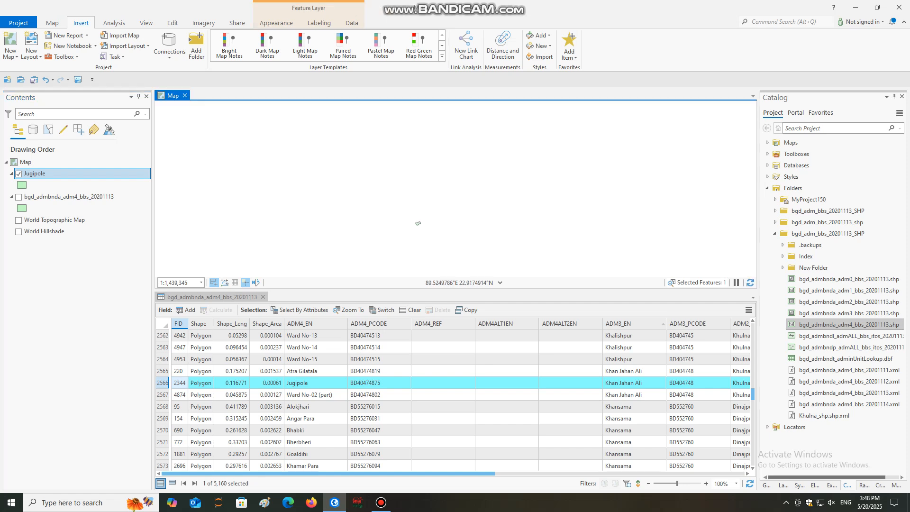
pyautogui.moveTo(348, 223); pyautogui.dragTo(458, 206)
pyautogui.scroll(4, 430, 212)
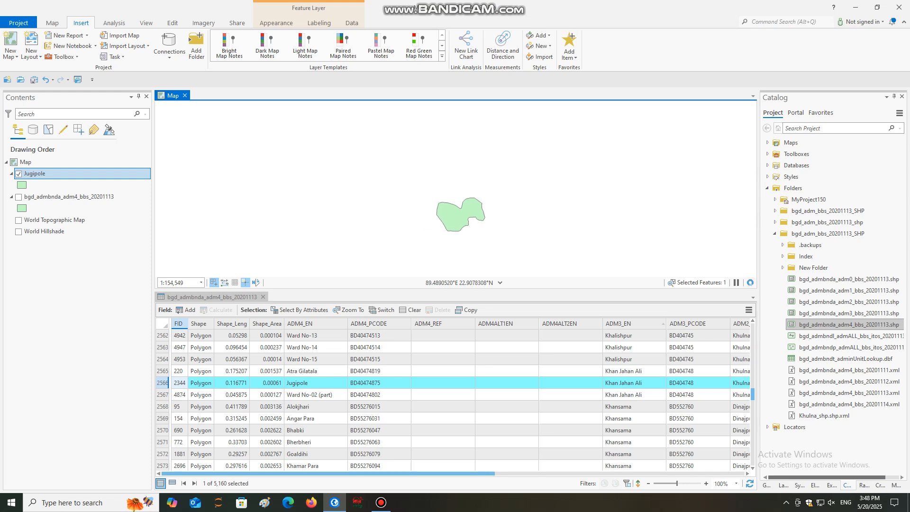
pyautogui.scroll(4, 458, 206)
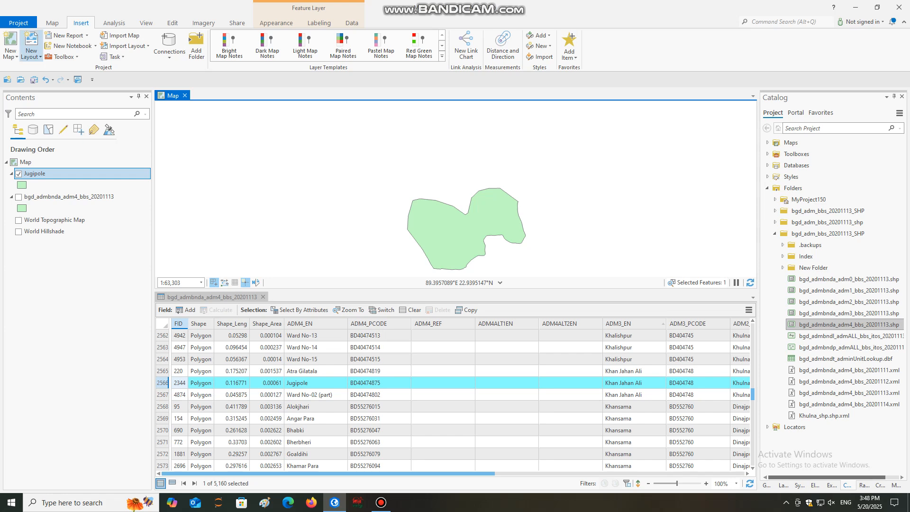
# - Check in the application's Editing options that enabling and disabling editing from the Edit tab is allowed, and accept the settings
pyautogui.click(18, 23)
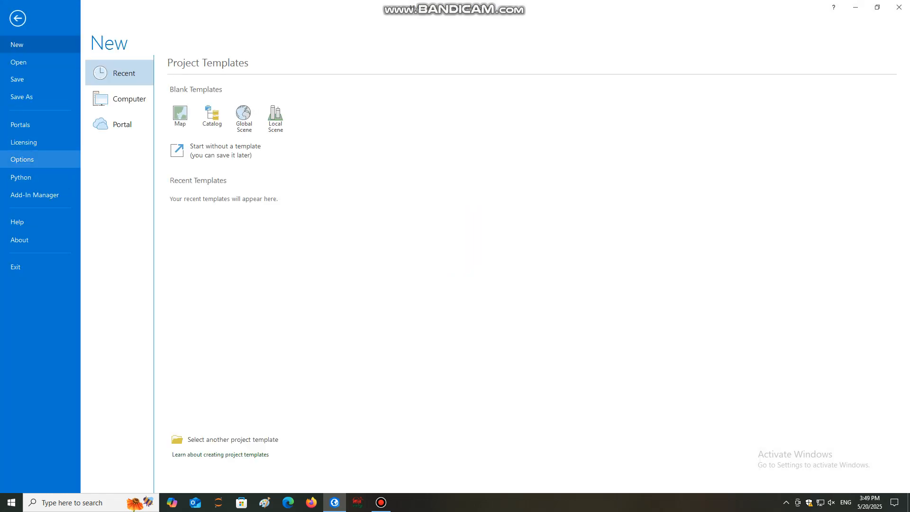
pyautogui.click(22, 159)
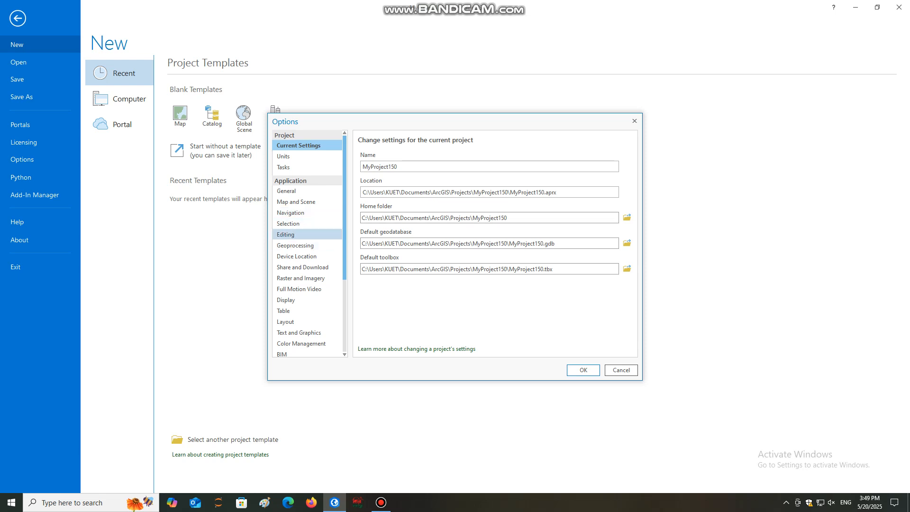
pyautogui.click(286, 235)
pyautogui.scroll(-5, 493, 237)
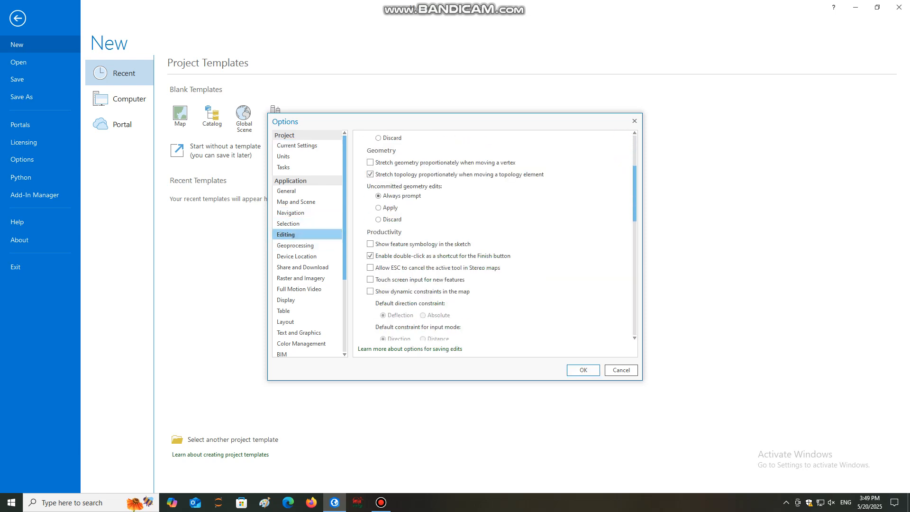
pyautogui.scroll(-5, 493, 237)
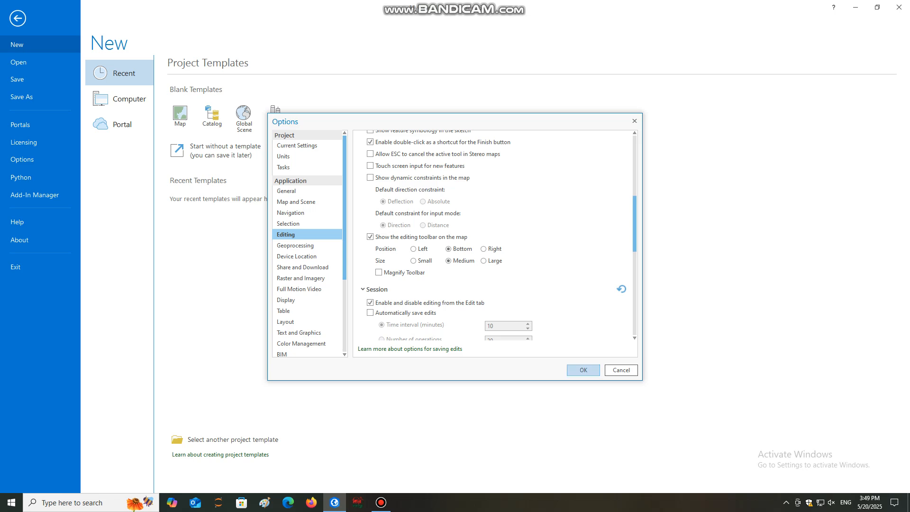
pyautogui.click(583, 370)
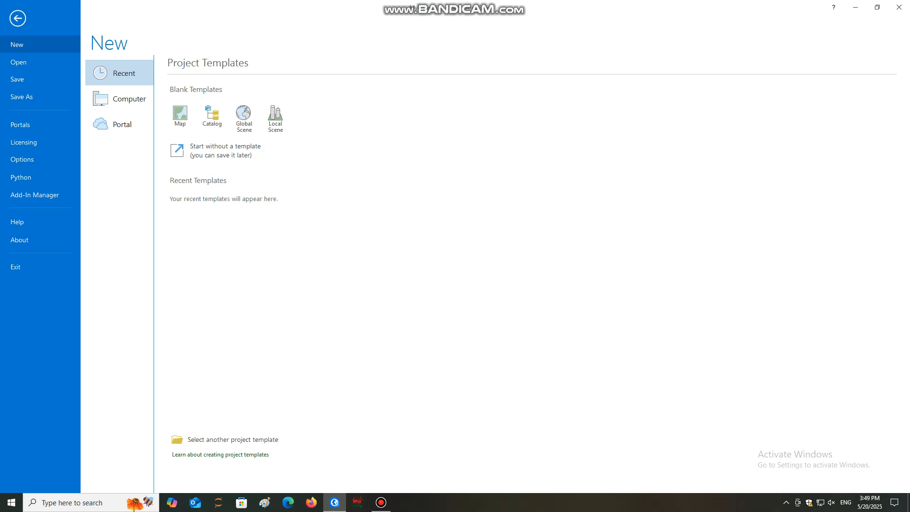
pyautogui.click(18, 18)
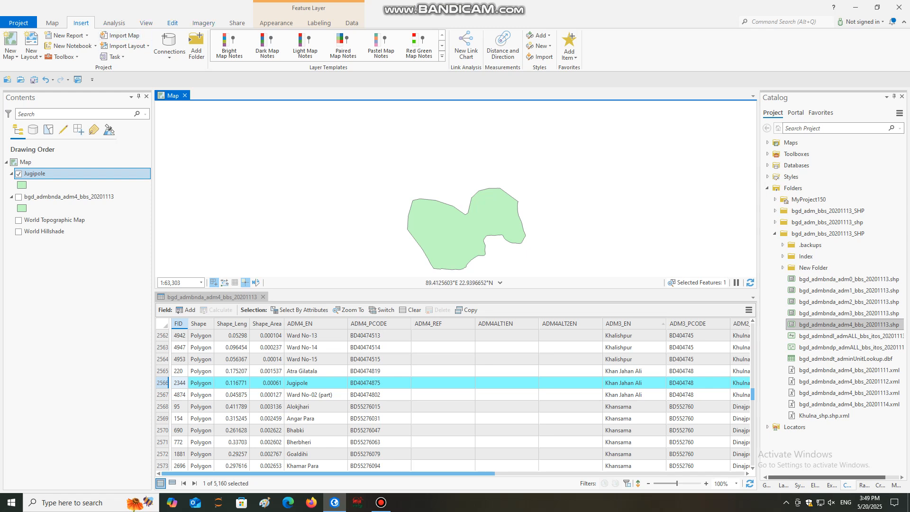
# - Enable editing for the project and show the feature templates for creating features
pyautogui.click(172, 22)
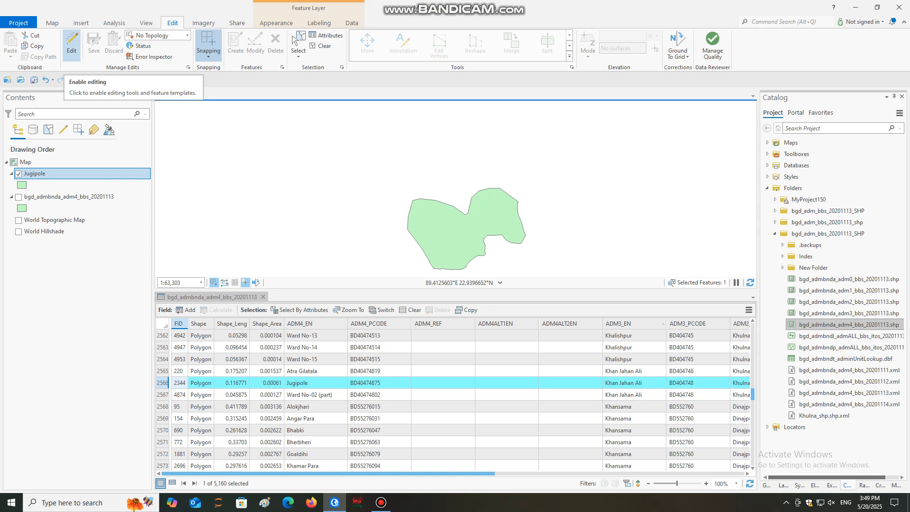
pyautogui.click(72, 45)
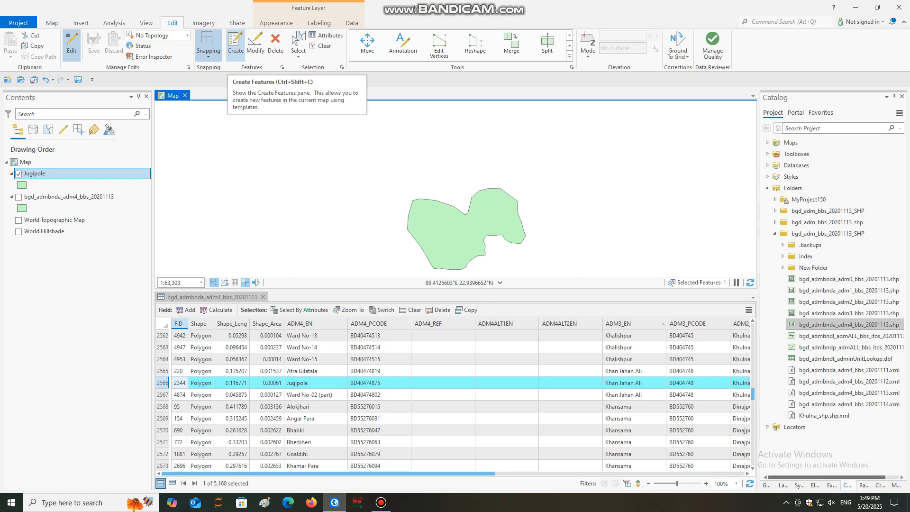
pyautogui.click(235, 45)
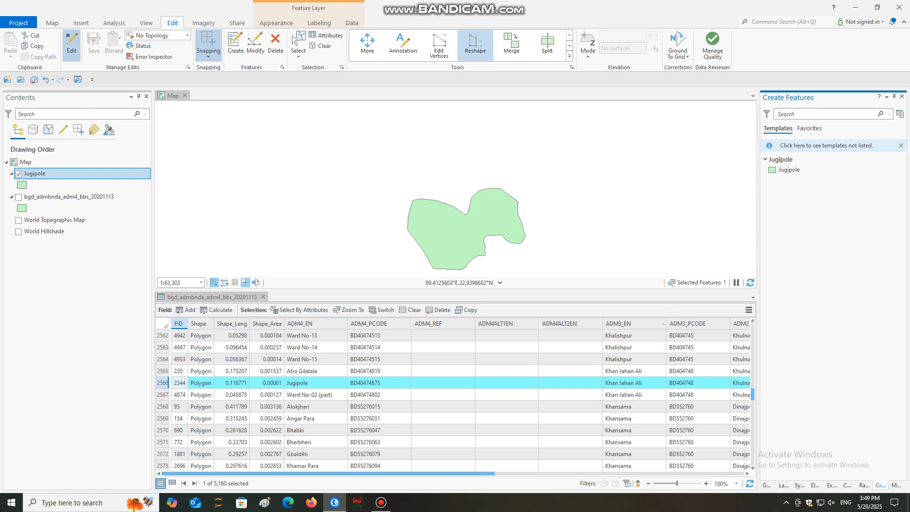
# - Reshape the Jugipole polygon with a line sketch across its neck and around the eastern lobe's boundary, cutting that lobe off
pyautogui.click(475, 43)
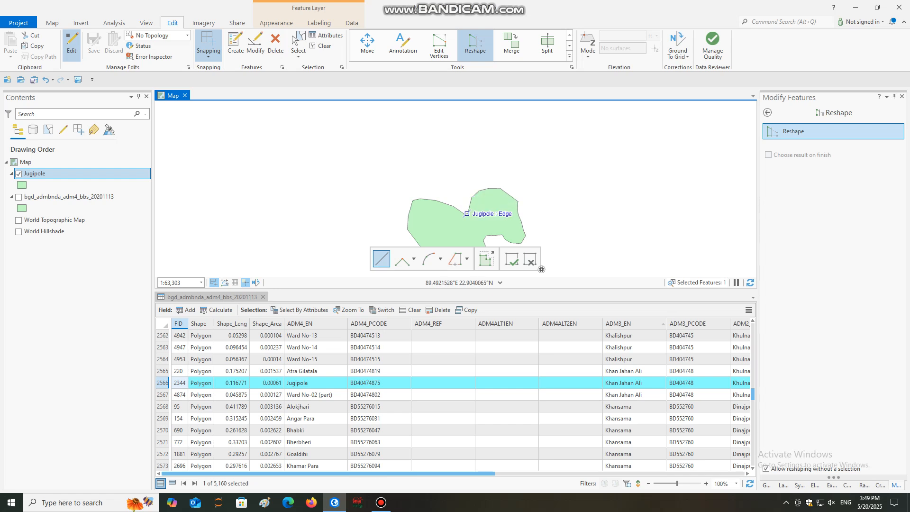
pyautogui.click(467, 214)
pyautogui.click(471, 221)
pyautogui.click(476, 228)
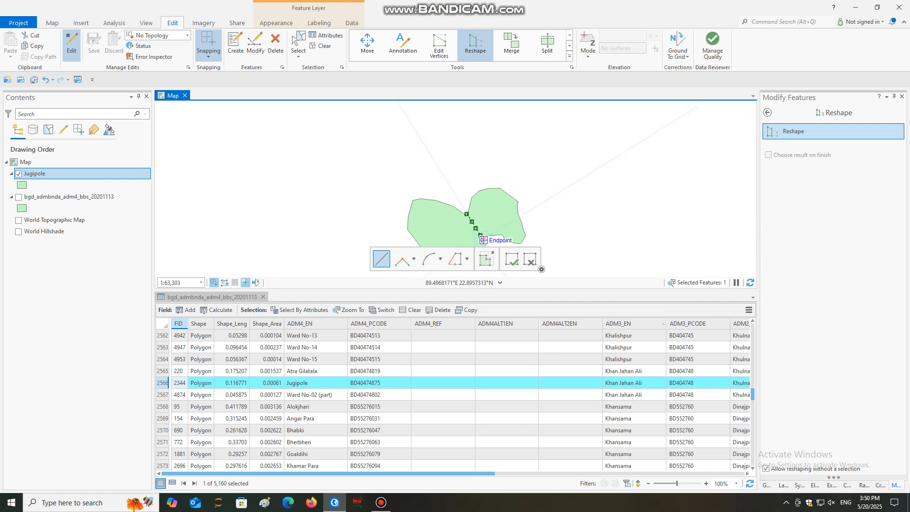
pyautogui.click(491, 235)
pyautogui.click(499, 235)
pyautogui.click(508, 236)
pyautogui.click(512, 243)
pyautogui.click(522, 243)
pyautogui.click(526, 240)
pyautogui.click(520, 229)
pyautogui.click(519, 214)
pyautogui.click(517, 205)
pyautogui.click(515, 200)
pyautogui.click(507, 197)
pyautogui.click(494, 189)
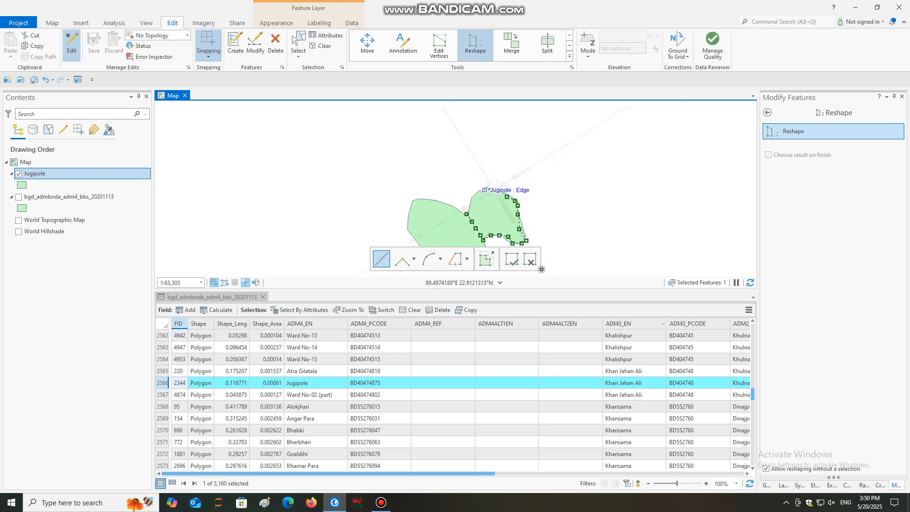
pyautogui.click(478, 193)
pyautogui.click(470, 198)
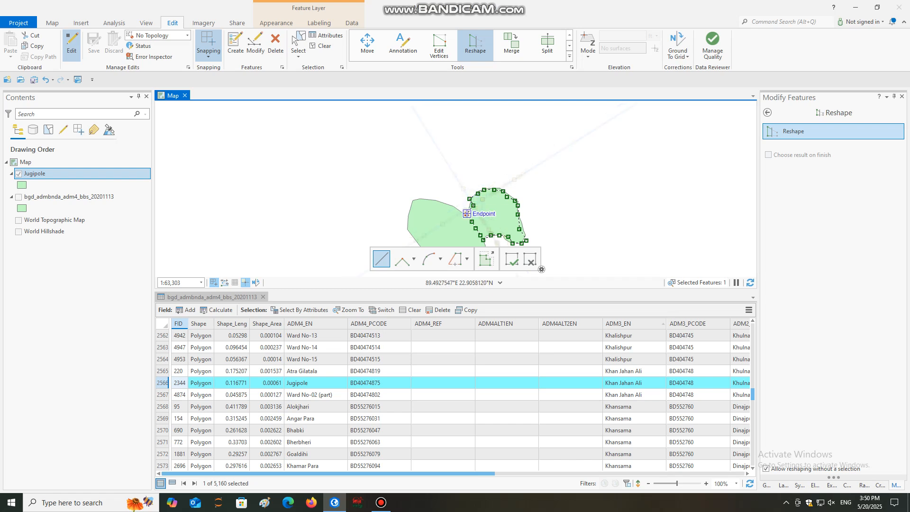
pyautogui.doubleClick(467, 213)
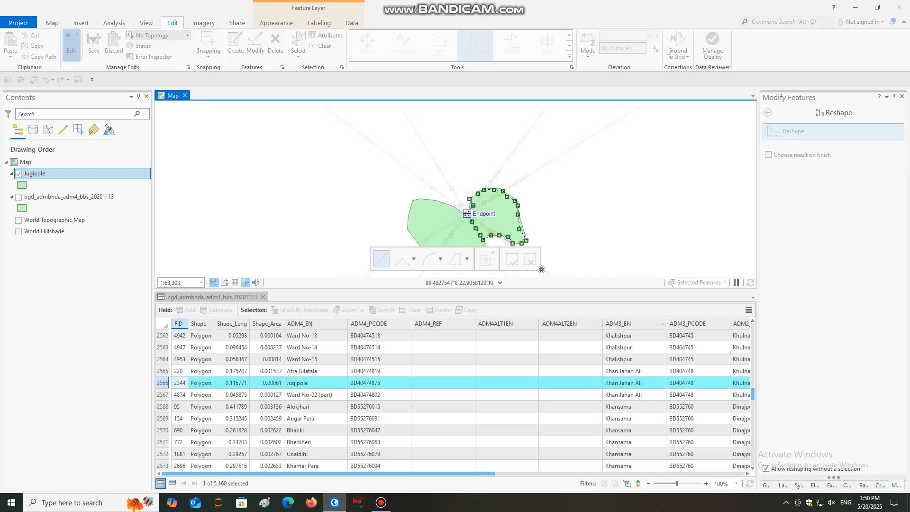
pyautogui.click(467, 214)
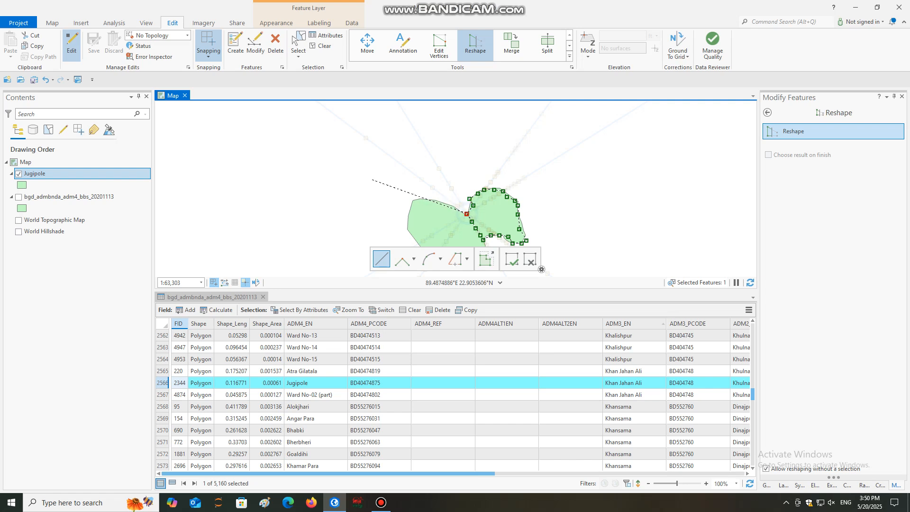
pyautogui.doubleClick(468, 214)
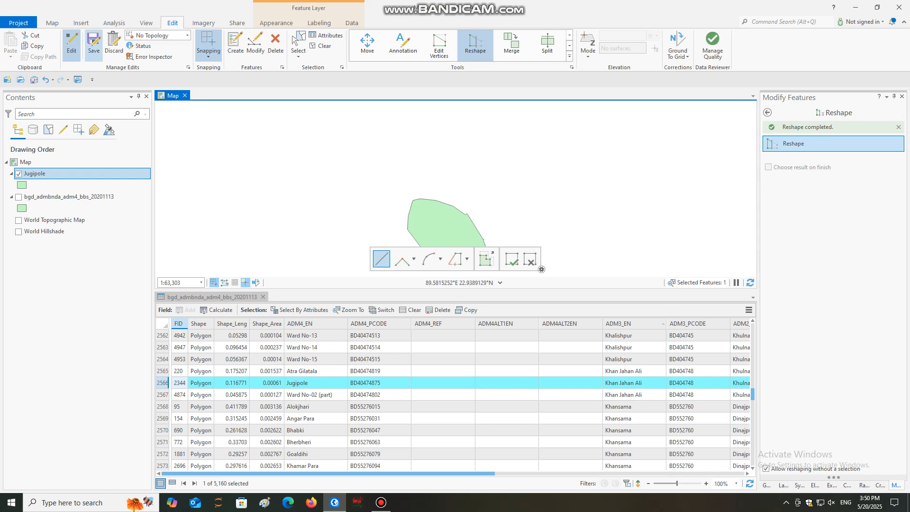
# - Save all edits to the project data and close the bgd_admbnda_adm4_bbs_20201113 attribute table
pyautogui.click(94, 45)
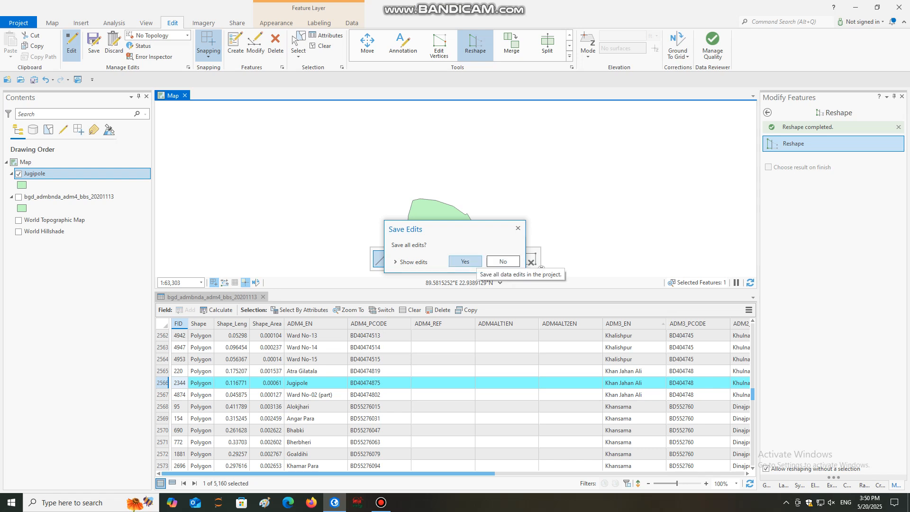
pyautogui.click(465, 261)
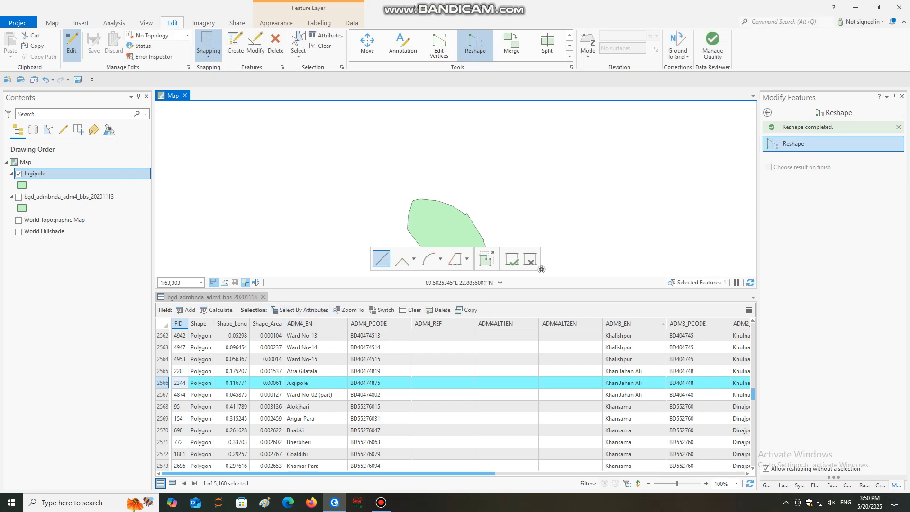
pyautogui.click(263, 296)
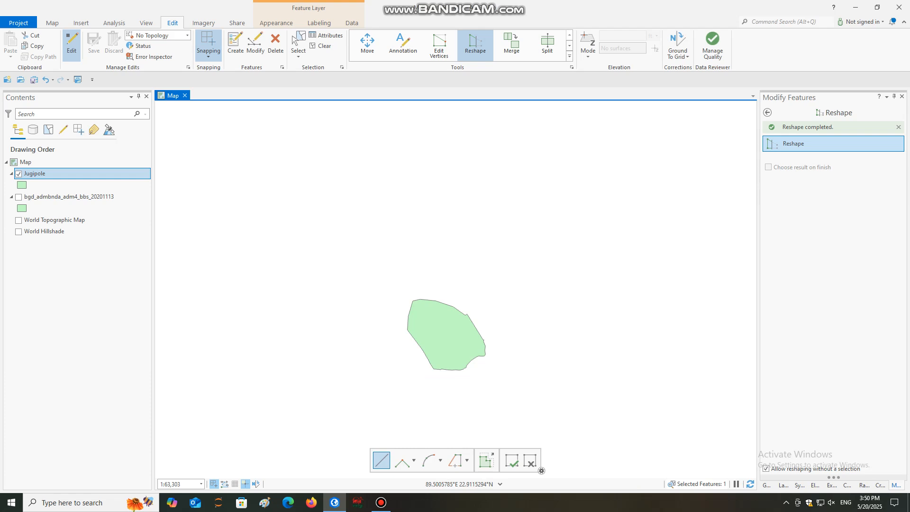
pyautogui.click(381, 503)
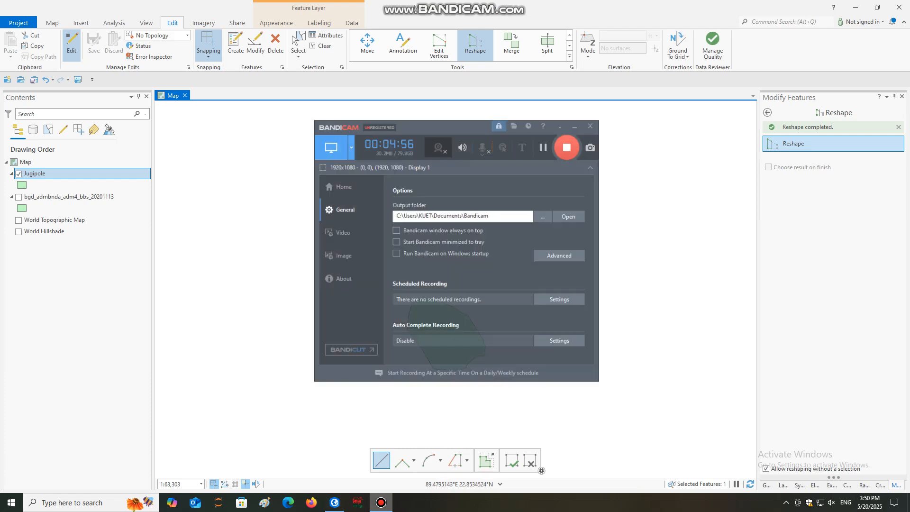